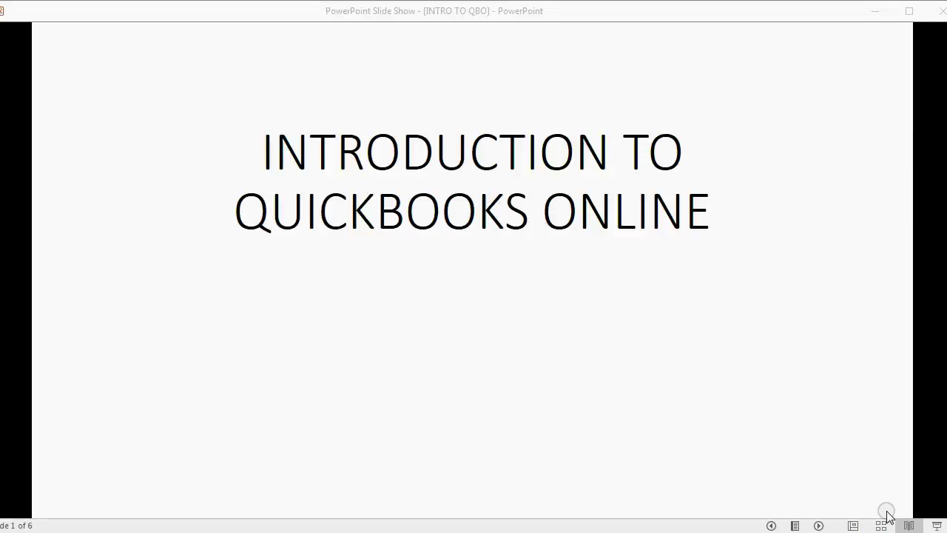
Advance the slide show past the title and TAXES slides to slide 2
left_click(819, 525)
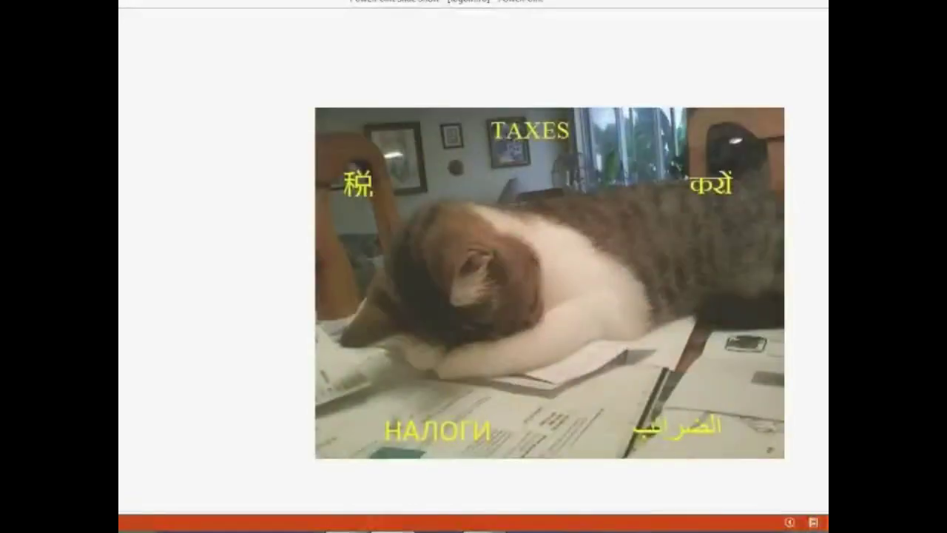
left_click(813, 523)
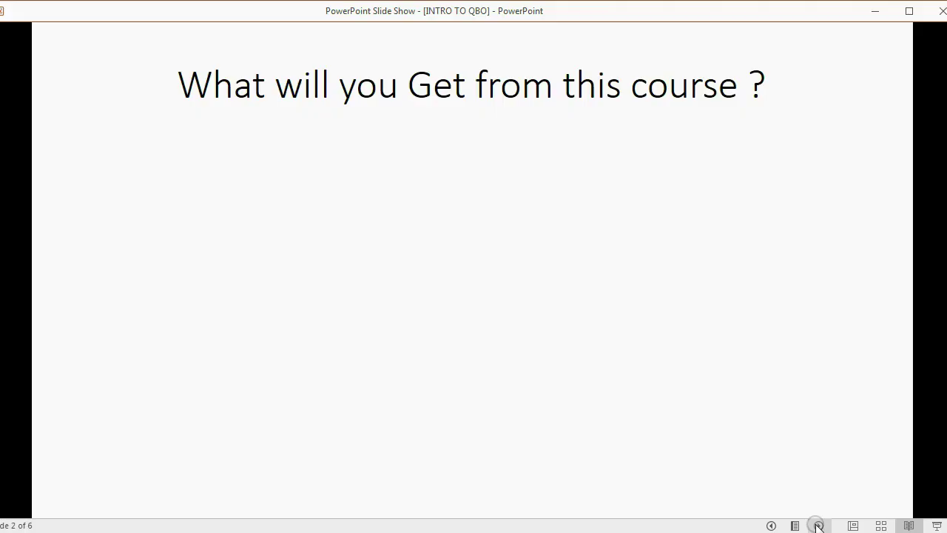
Build slide 2: FULL FOUNDATION, both arrows, INDUSTRY SPECIFIC and ADVANCED TOPICS, the desktop-version note
left_click(819, 525)
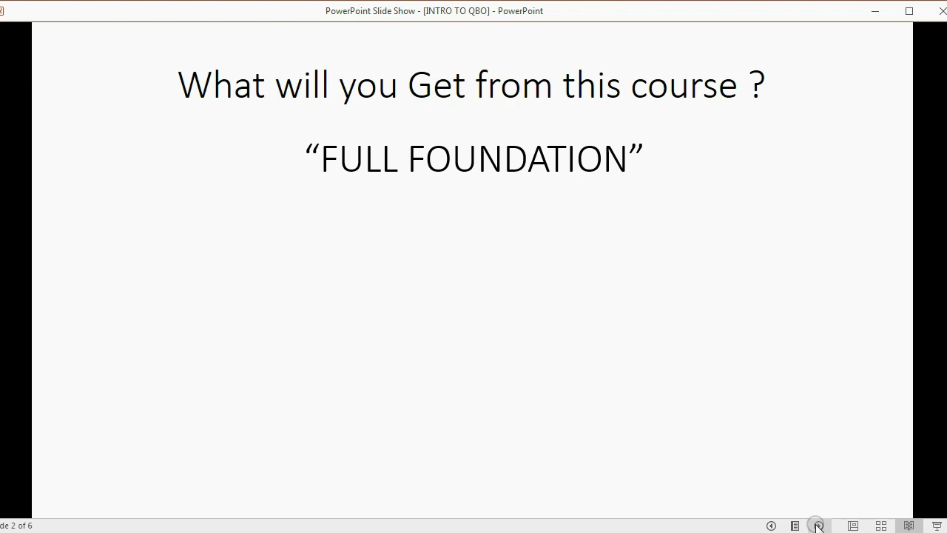
left_click(819, 526)
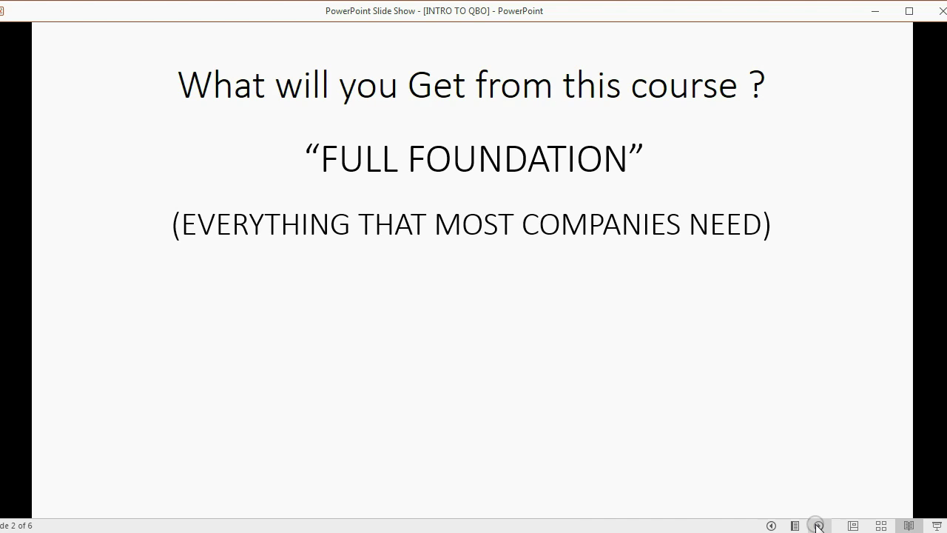
left_click(819, 526)
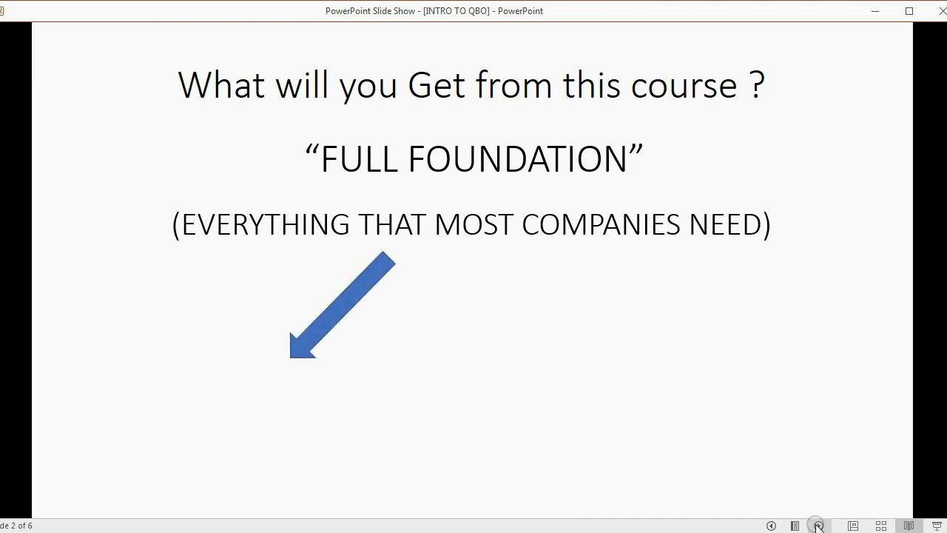
left_click(818, 526)
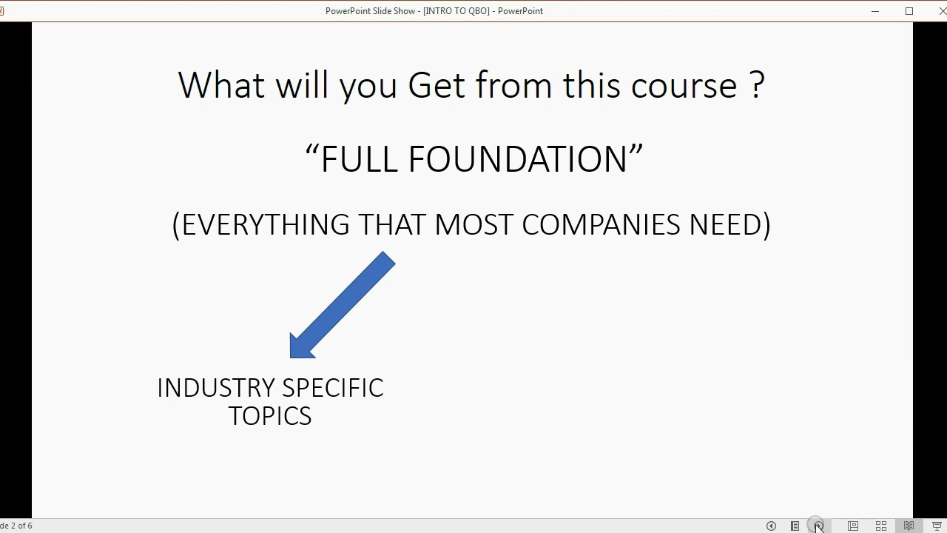
left_click(818, 526)
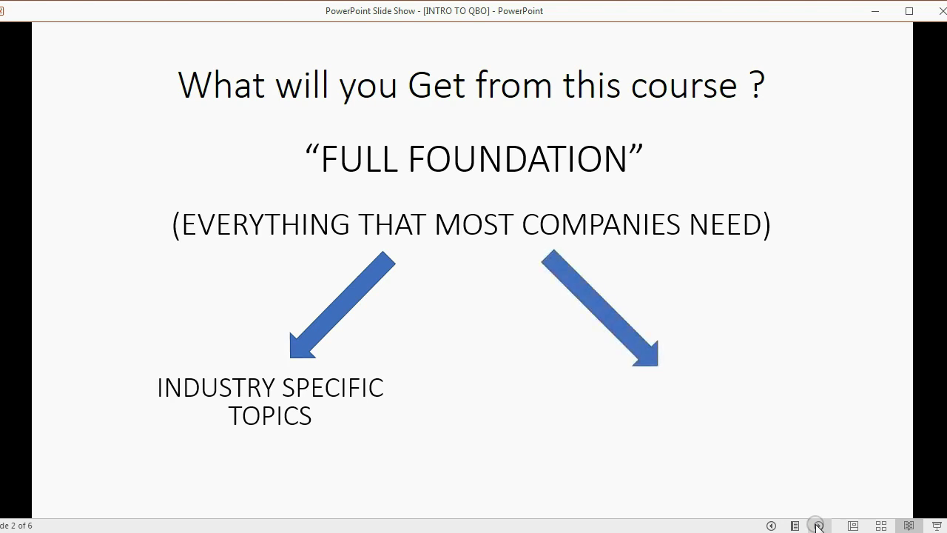
left_click(819, 525)
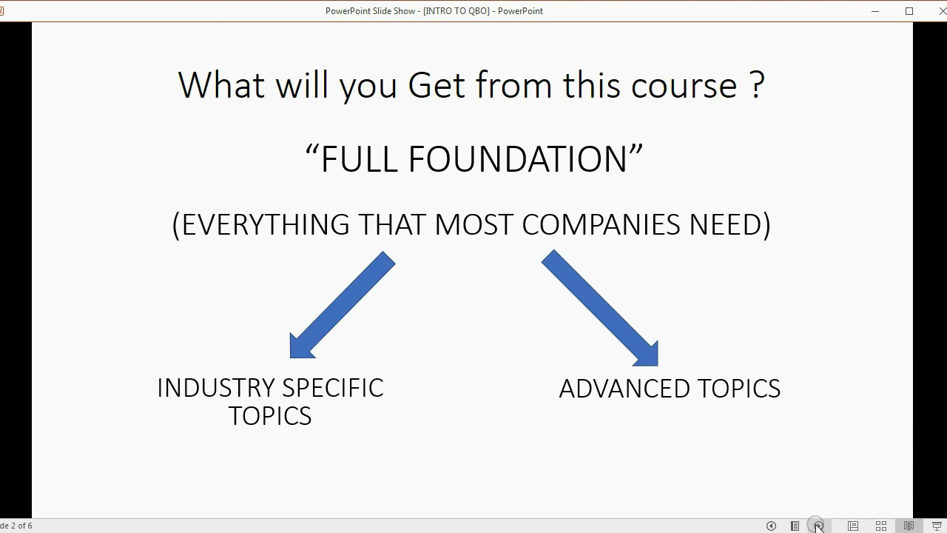
left_click(818, 525)
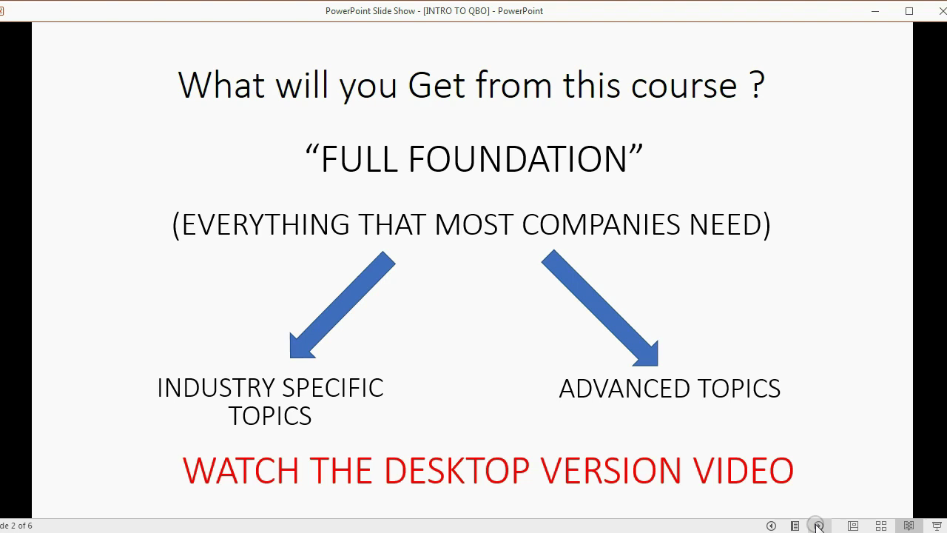
Show slide 3's free-trial, used-trial, topic-order and task bullets, then go to 'Please note…'
left_click(819, 525)
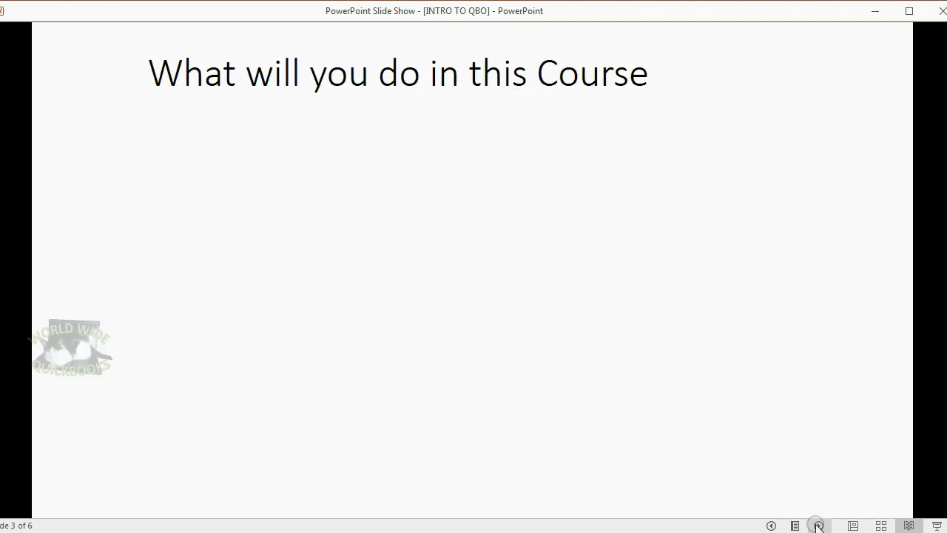
left_click(819, 526)
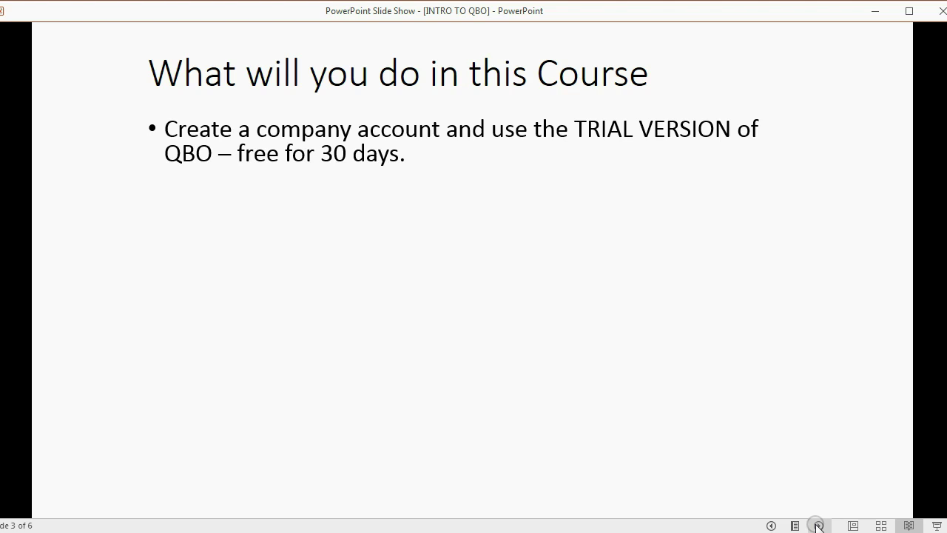
left_click(819, 526)
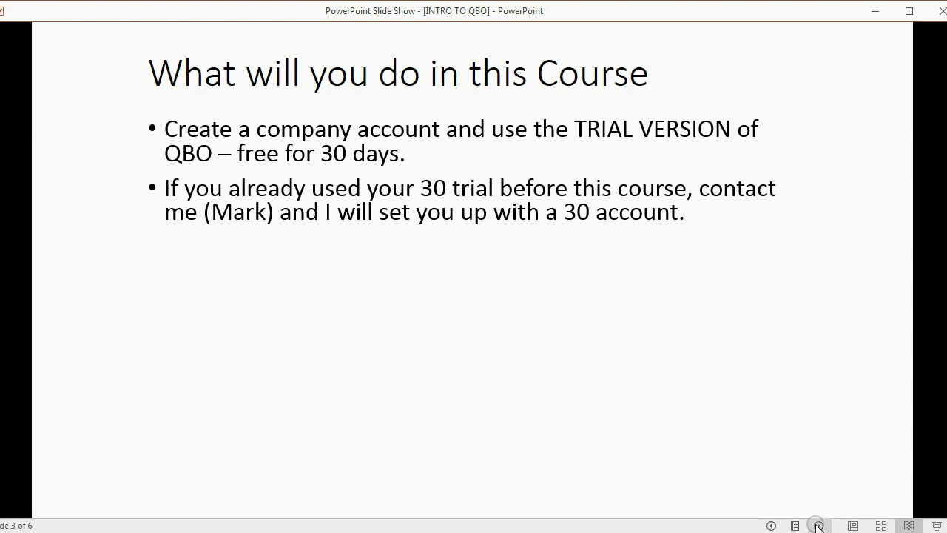
left_click(818, 526)
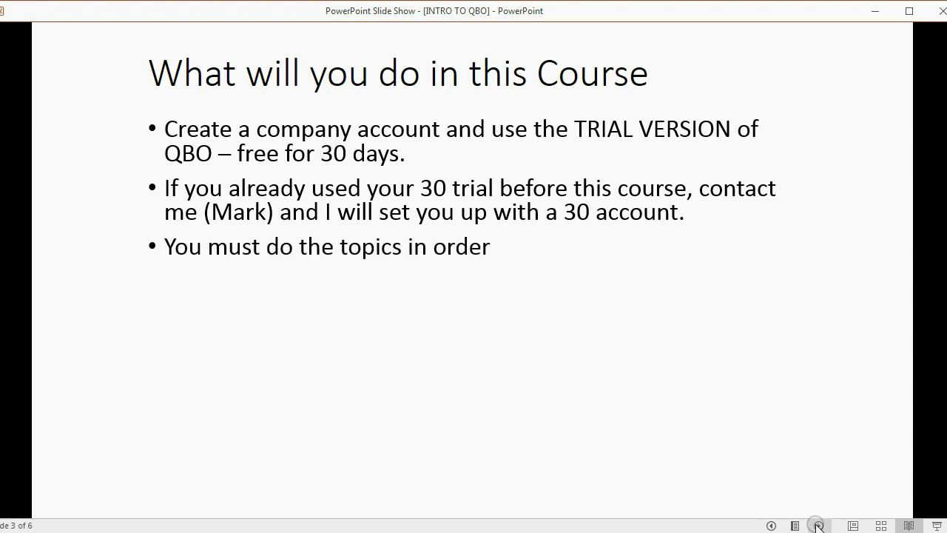
left_click(819, 526)
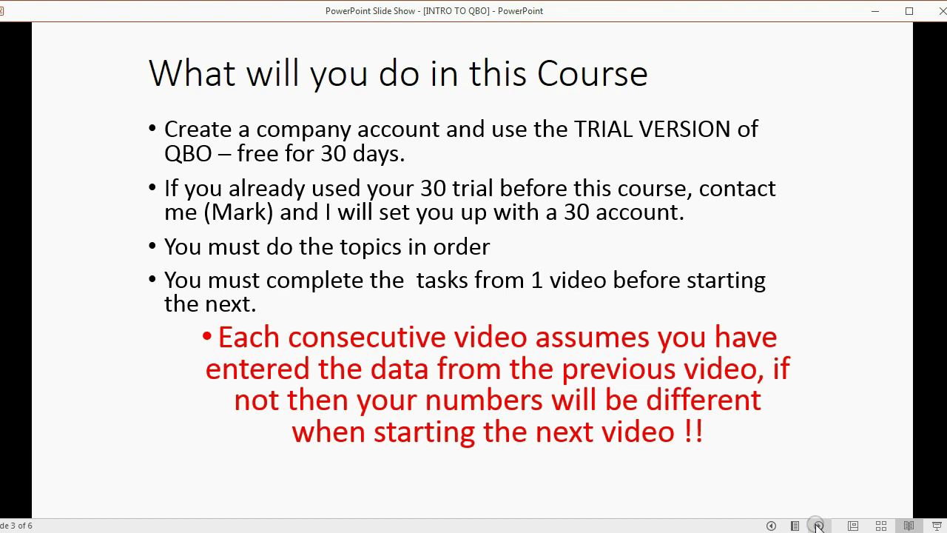
left_click(818, 527)
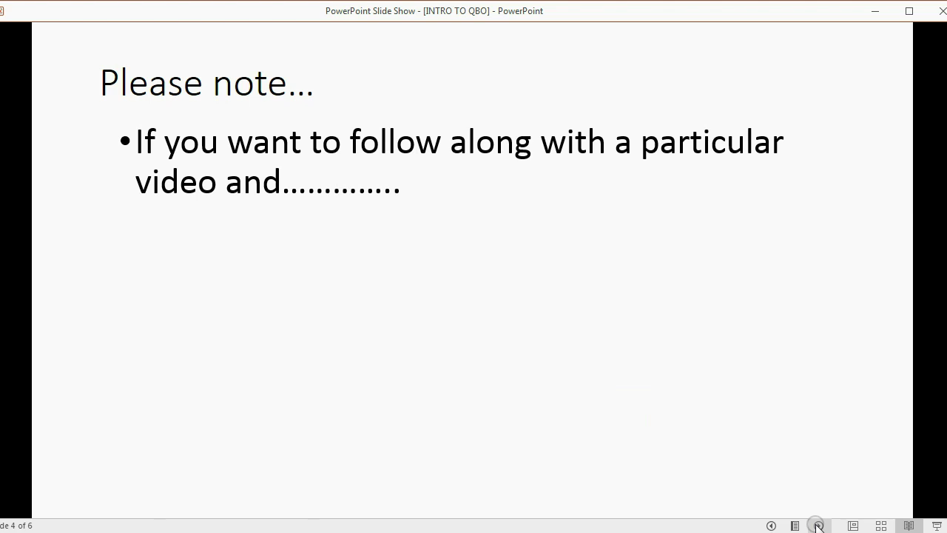
Reveal the skip-ahead and $10 prepared-account bullets, then advance to slide 5
left_click(818, 526)
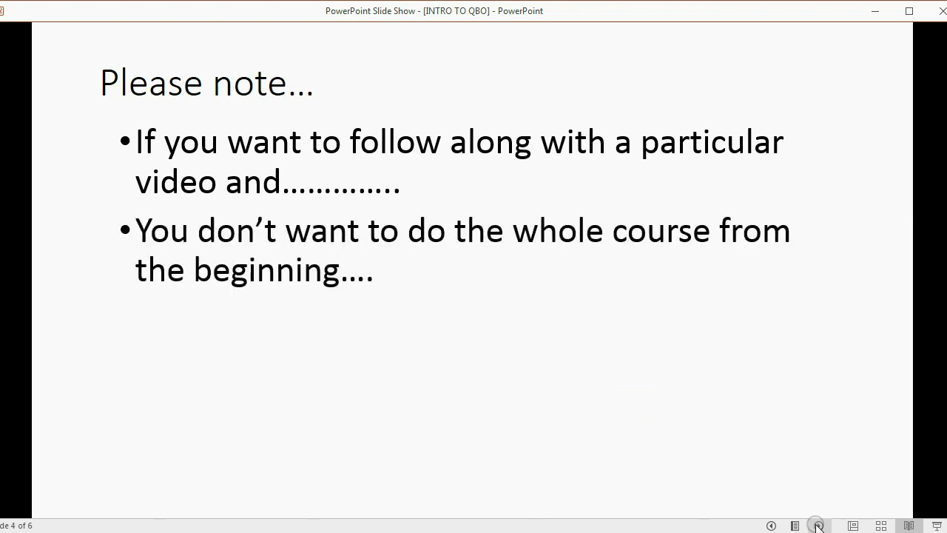
left_click(818, 526)
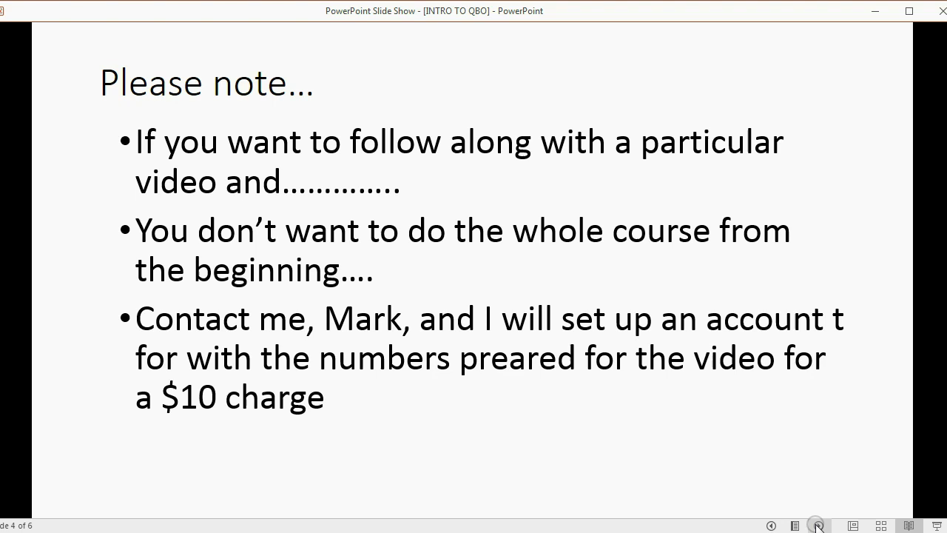
key("Right")
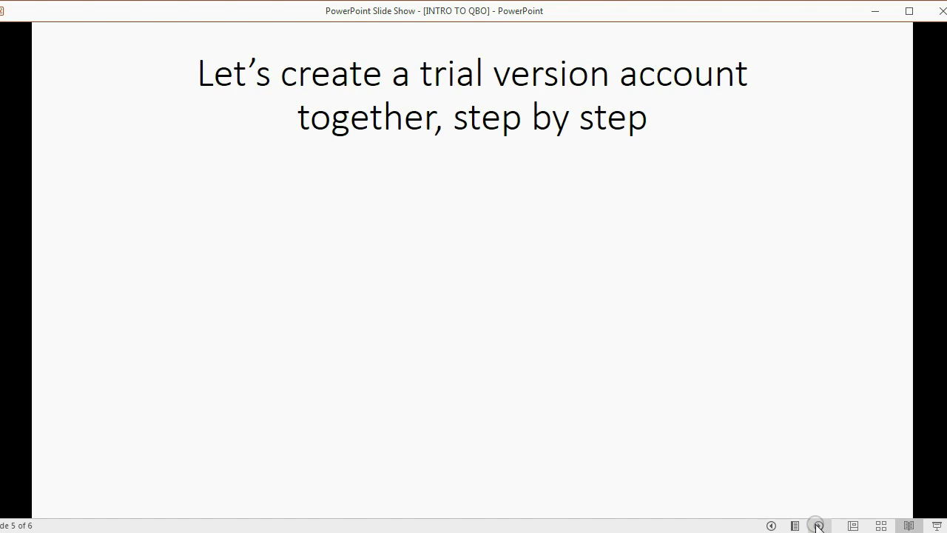
Show the QuickBooks Online address and own-email note, then slide 6's company-name instruction
key("Right")
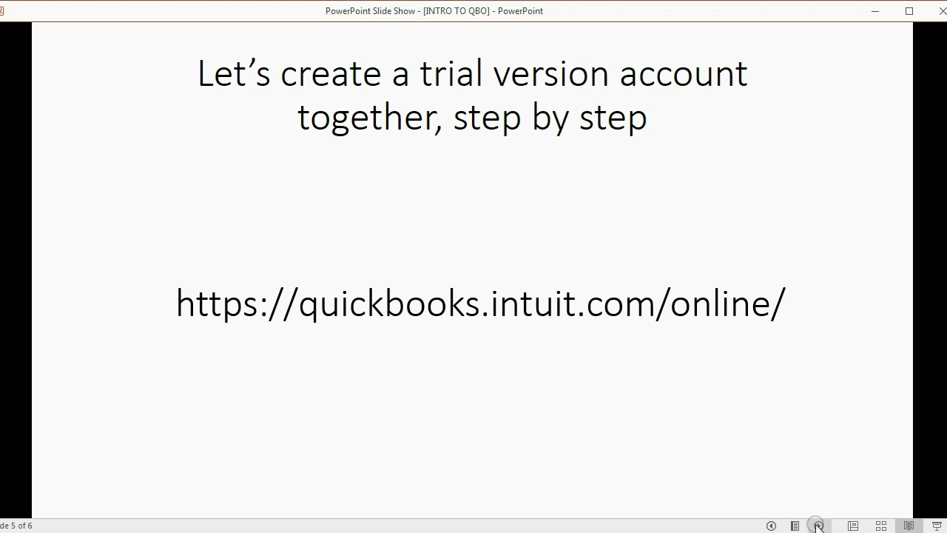
key("Right")
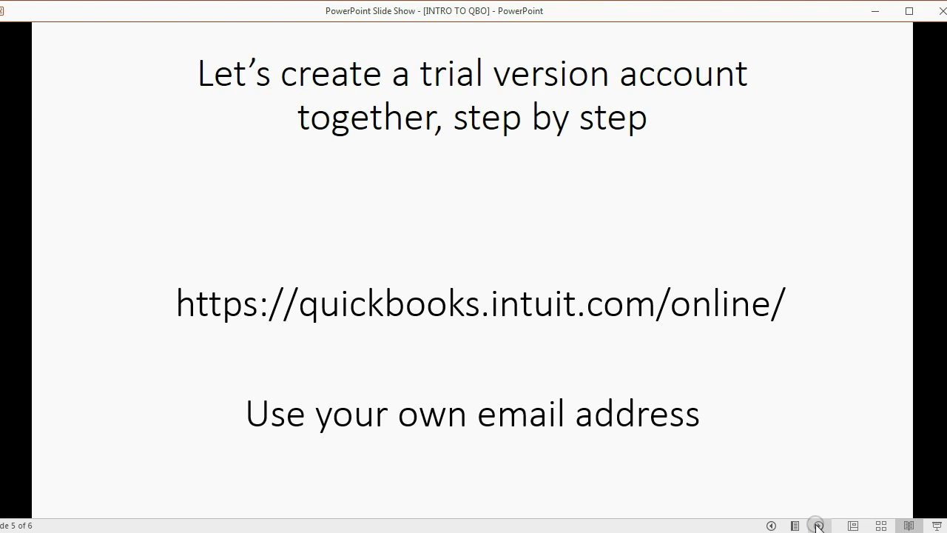
left_click(819, 526)
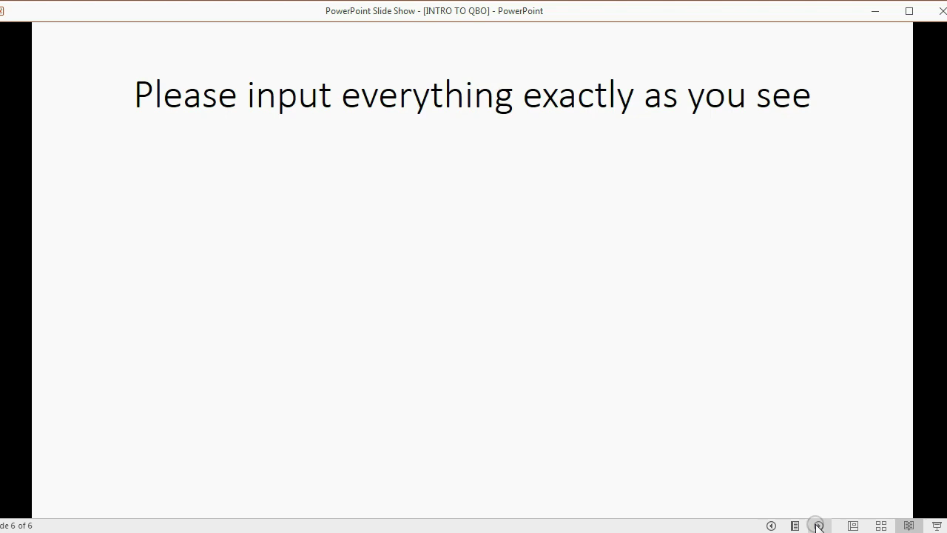
left_click(818, 525)
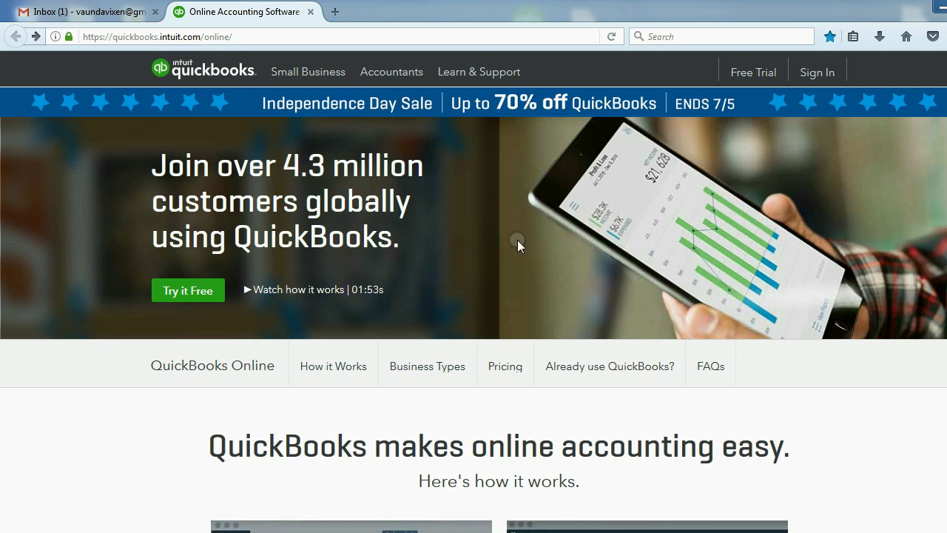
Switch the plan offers to Free Trial and start the Plus plan trial
left_click(749, 78)
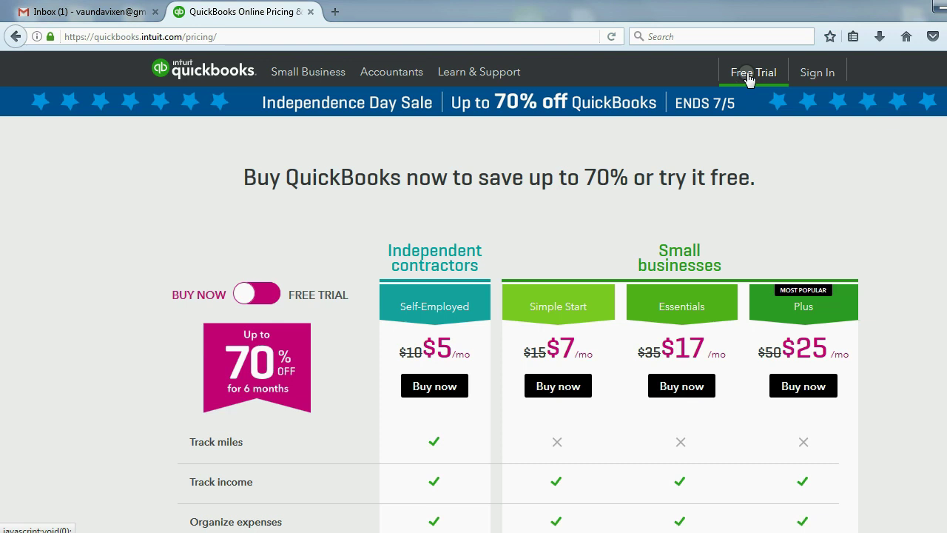
left_click(254, 295)
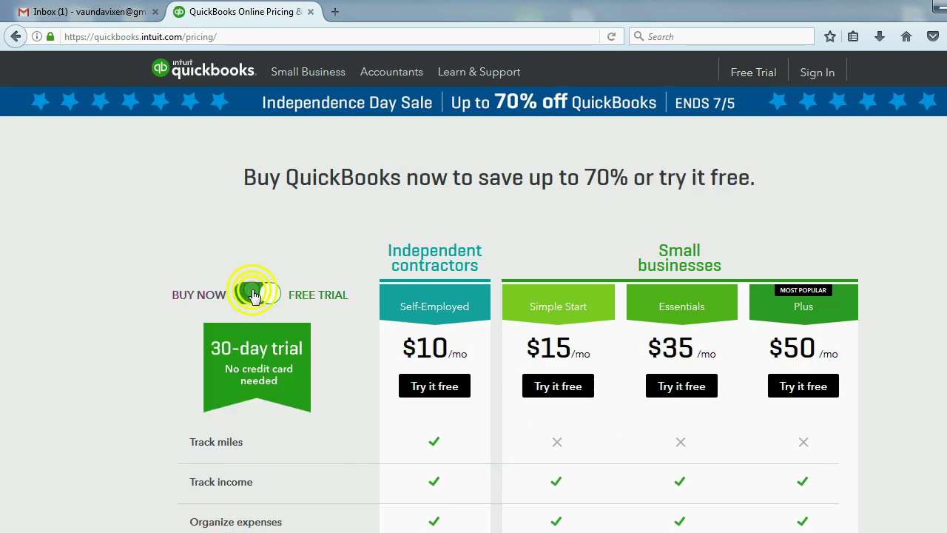
left_click(805, 388)
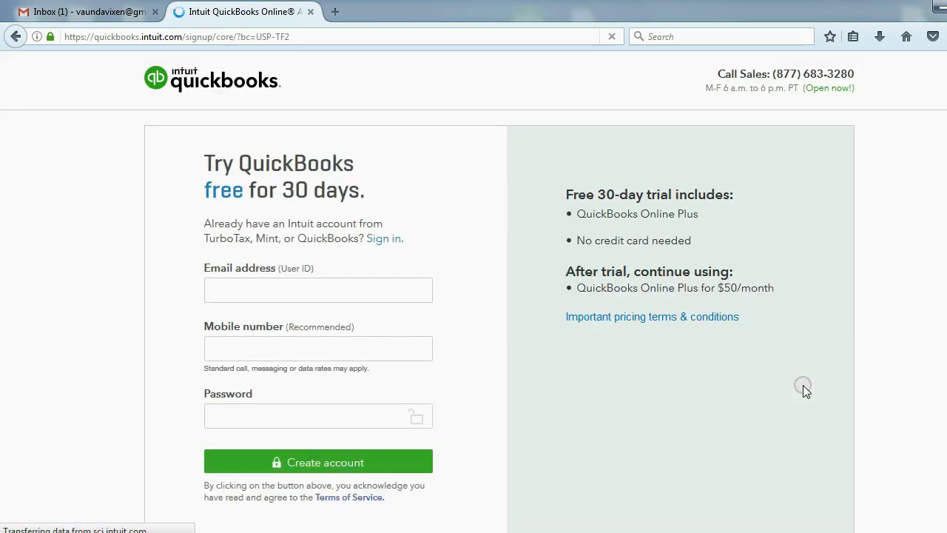
Copy the email address from the notes into Email and Confirm email
left_click(406, 288)
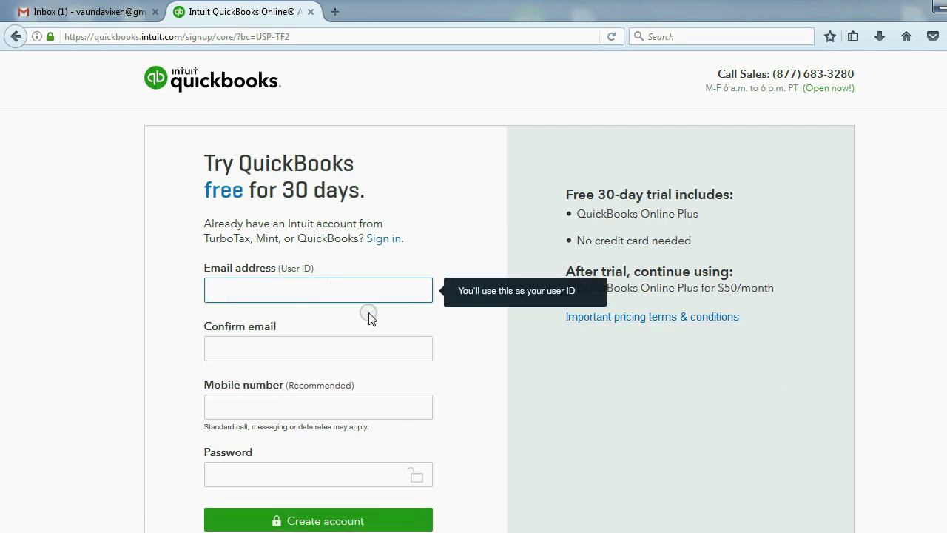
key("alt+Tab")
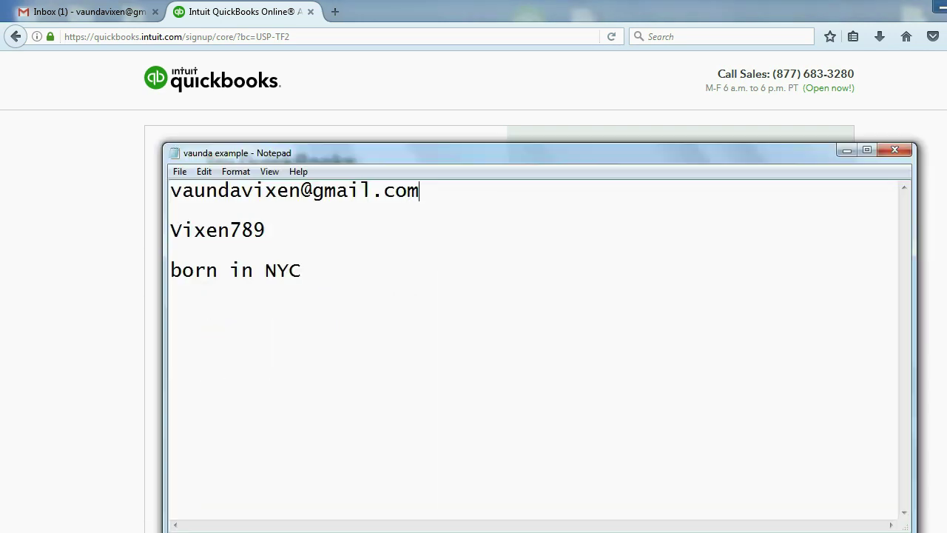
left_click_drag(419, 191, 165, 194)
left_click(202, 176)
left_click(222, 226)
key("alt+Tab")
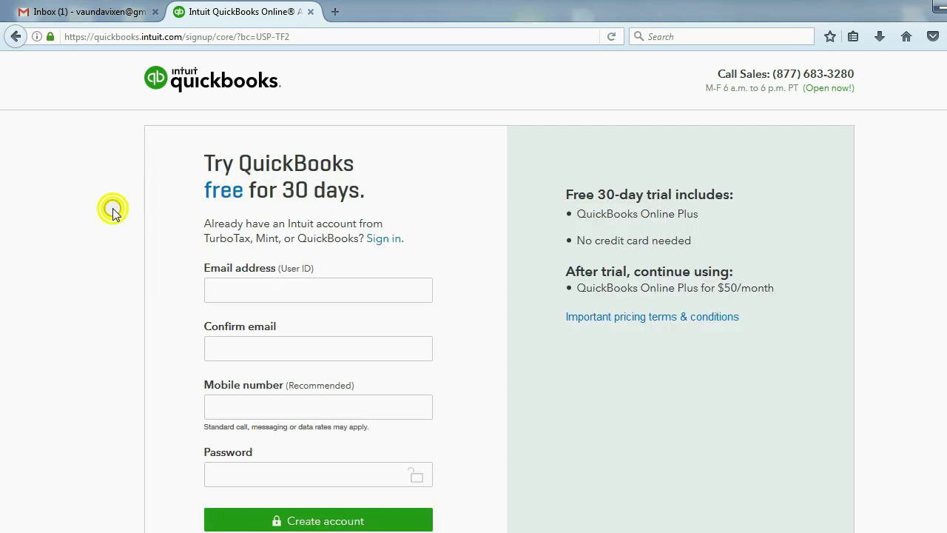
left_click(237, 288)
right_click(241, 291)
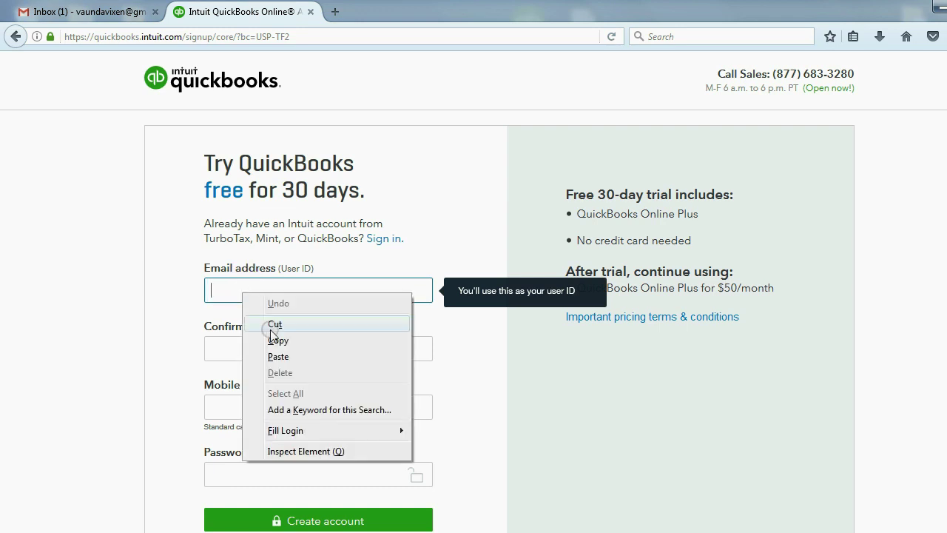
left_click(277, 356)
left_click(283, 354)
right_click(283, 354)
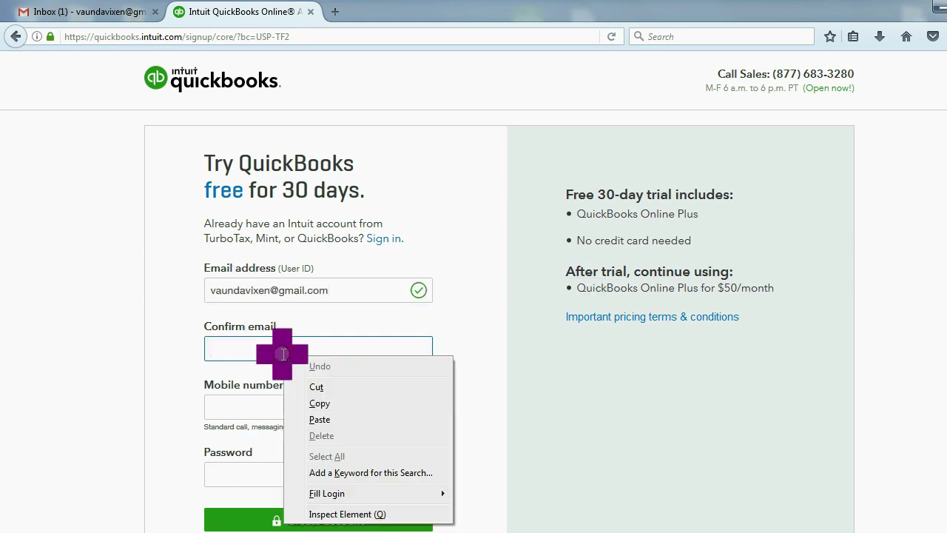
left_click(313, 415)
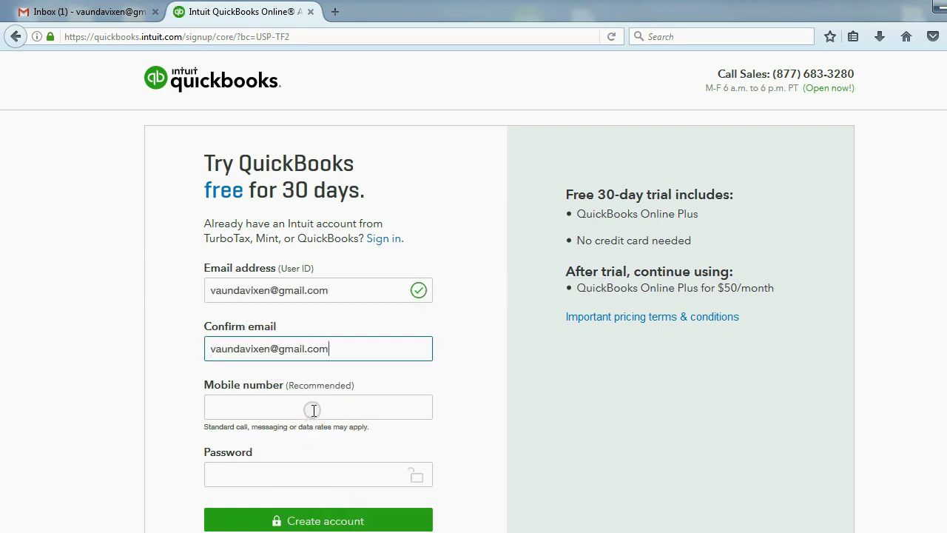
Paste the password from the notes into Password, adding an extra character
scroll(434, 404, "down", 3)
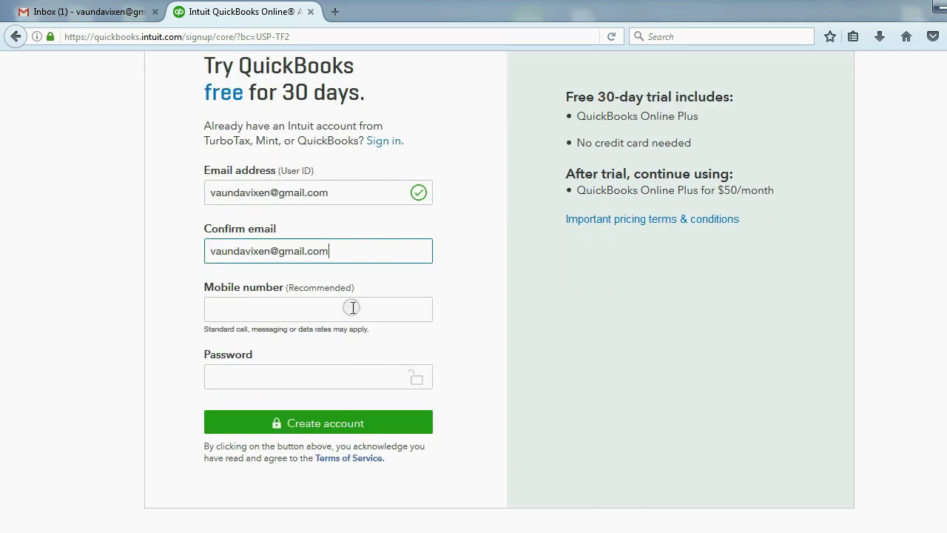
scroll(353, 308, "down", 2)
left_click(331, 303)
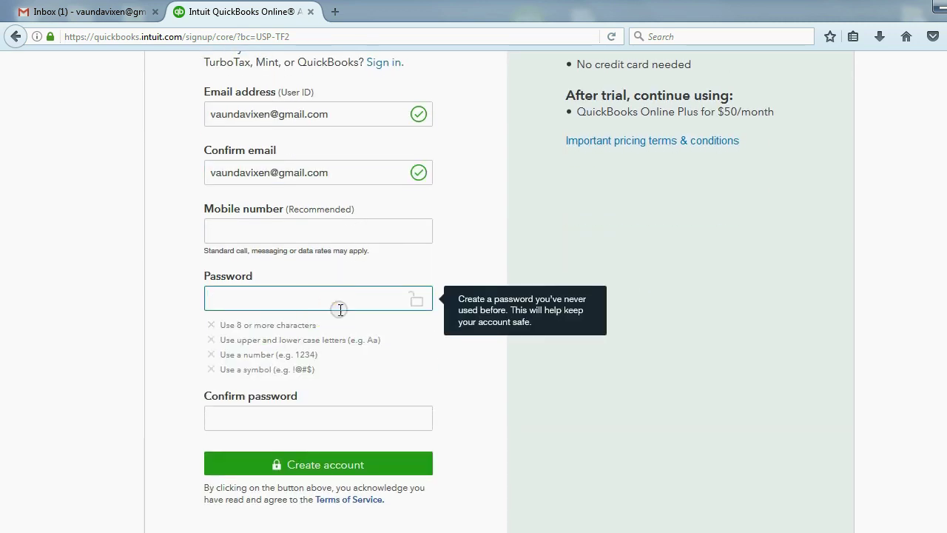
key("alt+Tab")
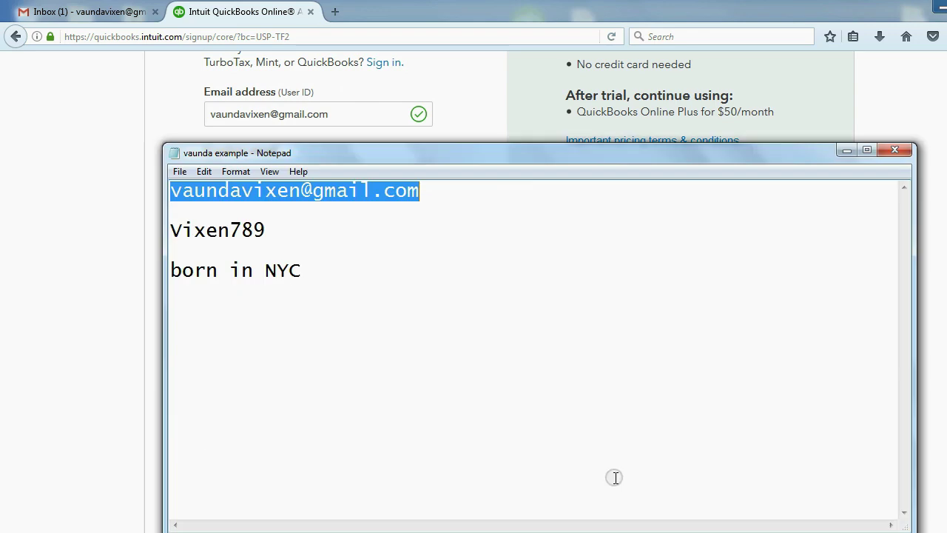
left_click_drag(271, 229, 159, 228)
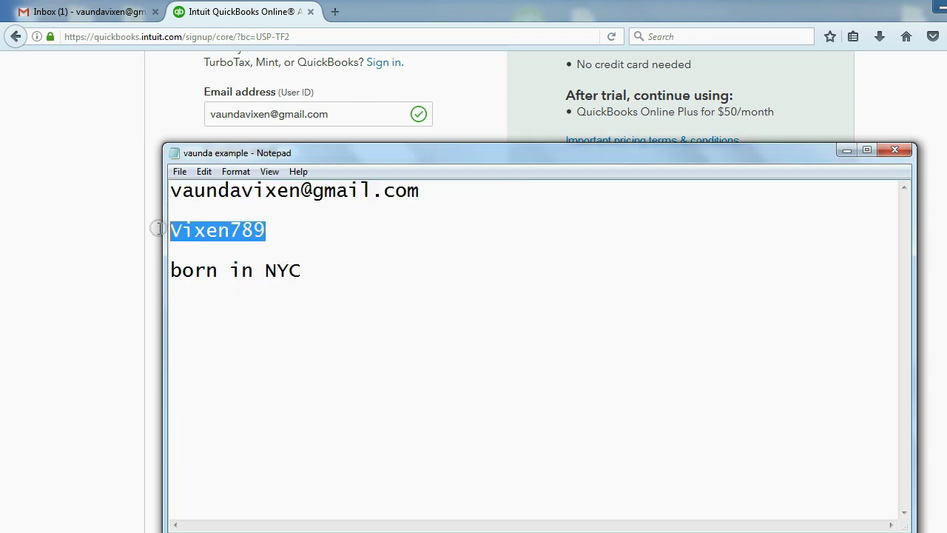
left_click(204, 171)
left_click(217, 227)
left_click(104, 222)
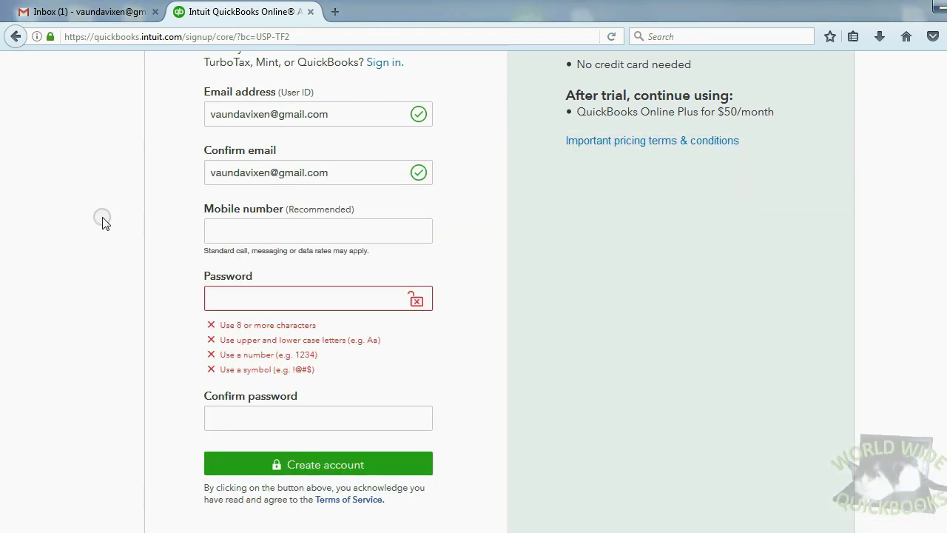
left_click(224, 296)
right_click(230, 293)
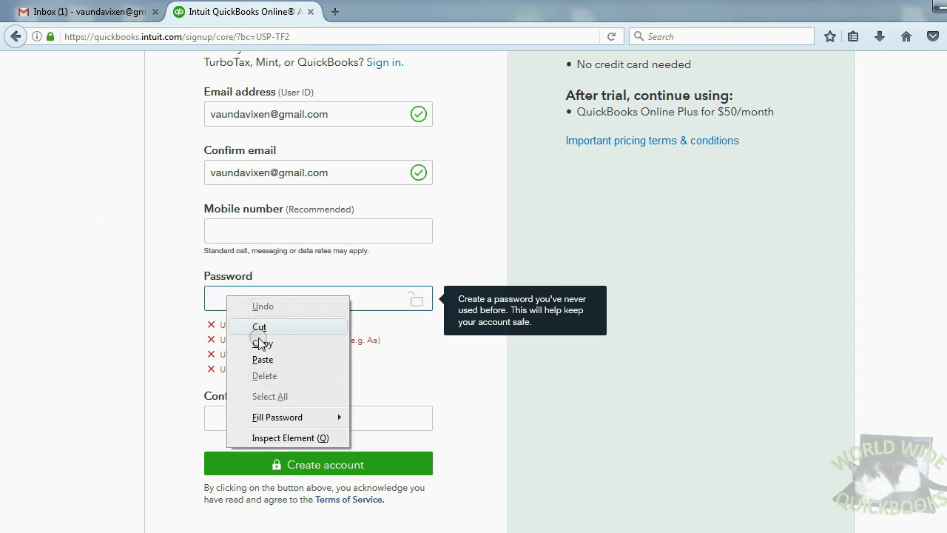
left_click(265, 359)
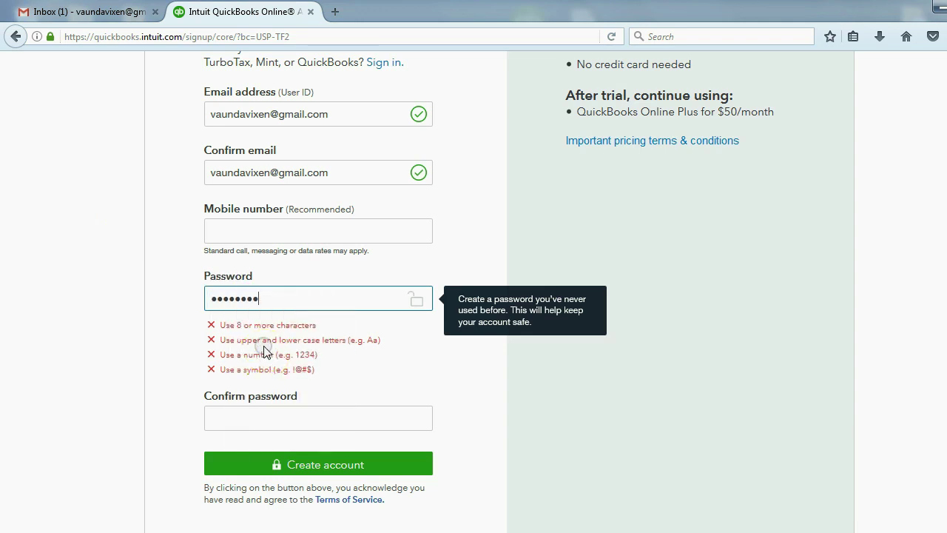
type("1")
Fill Confirm password with the recopied password and create the account
left_click(261, 367)
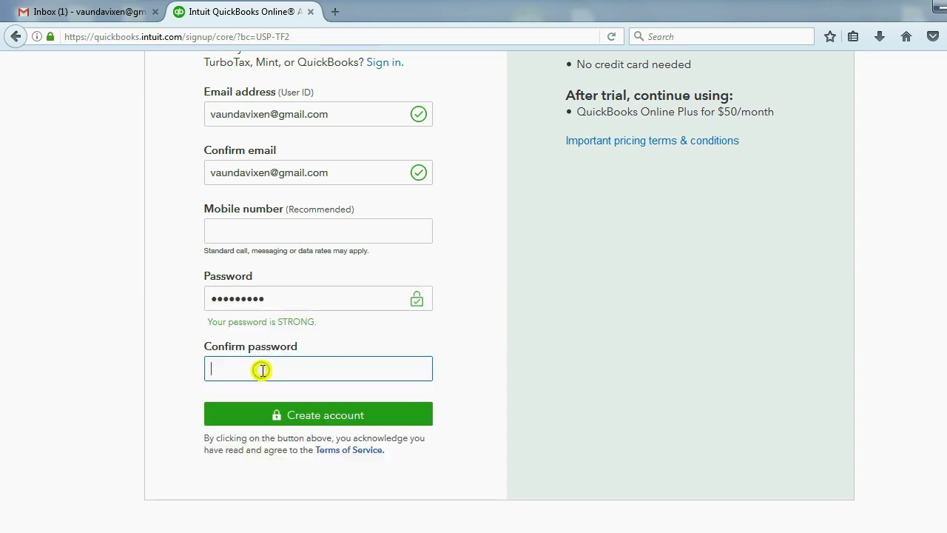
left_click(628, 531)
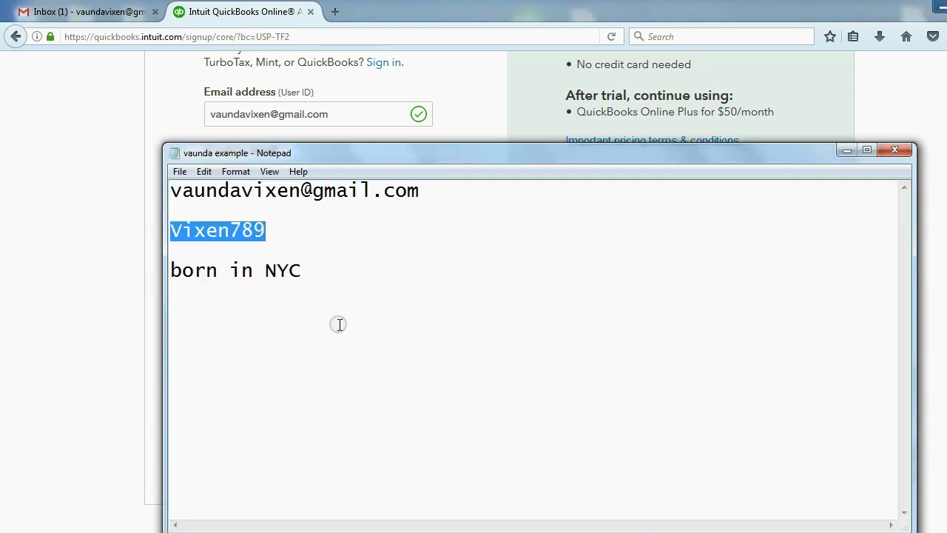
left_click(204, 171)
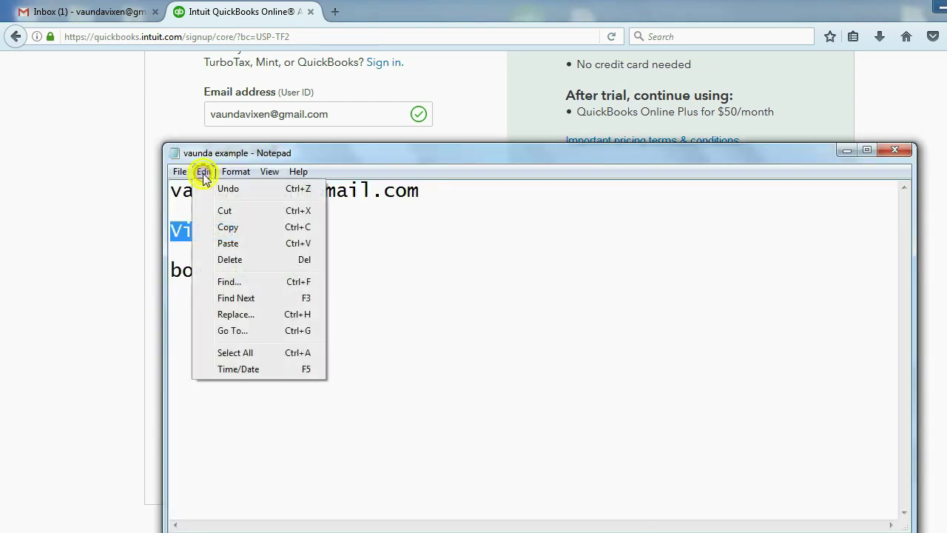
left_click(226, 226)
left_click(88, 251)
left_click(226, 370)
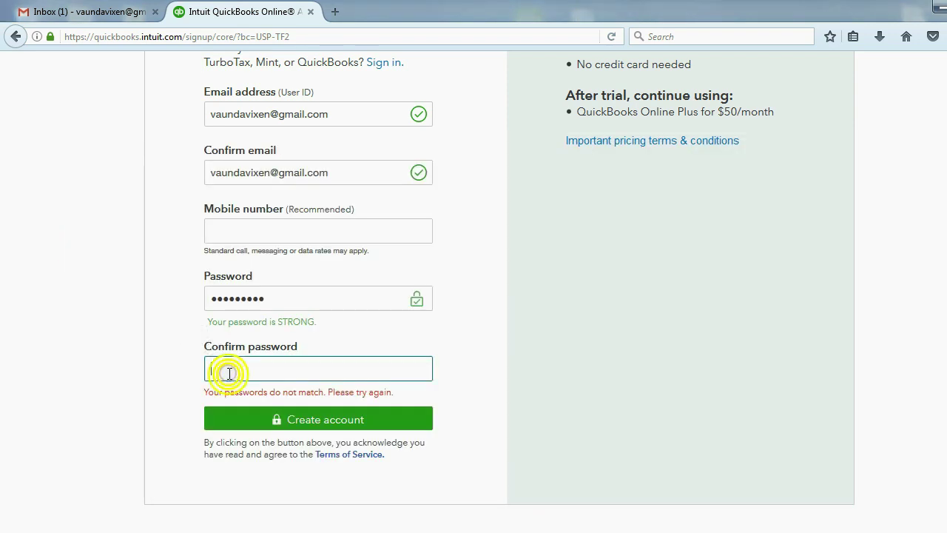
right_click(230, 372)
left_click(266, 436)
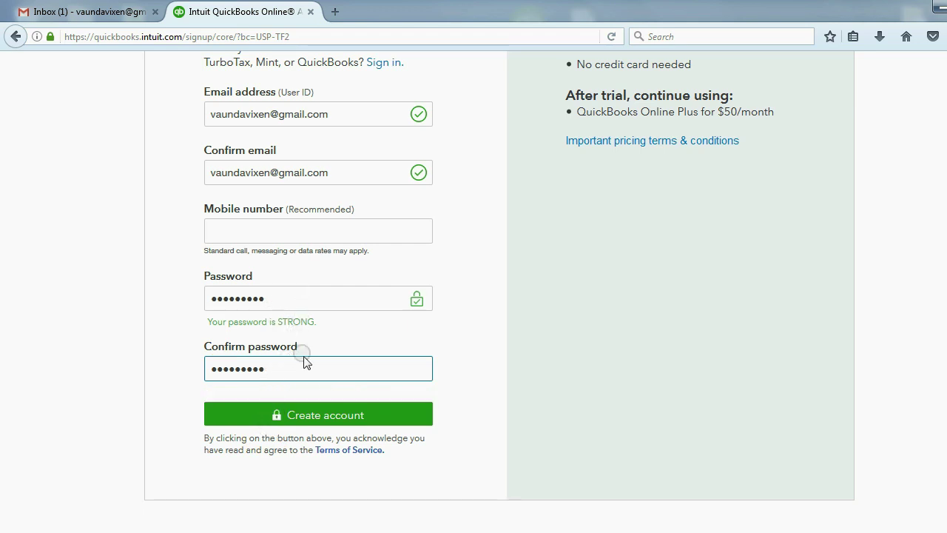
left_click(320, 414)
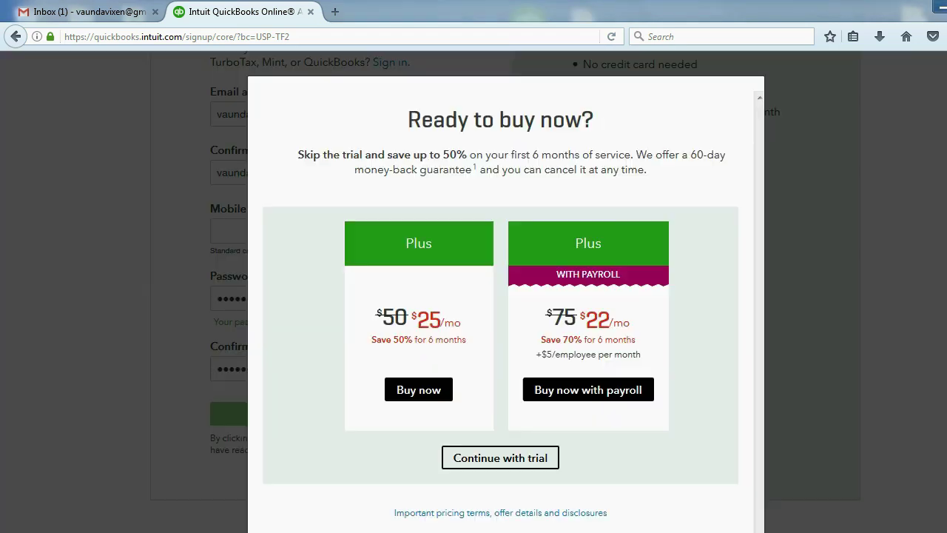
Update and save the password in the notes, then choose Continue with trial
key("alt+Tab")
left_click(281, 236)
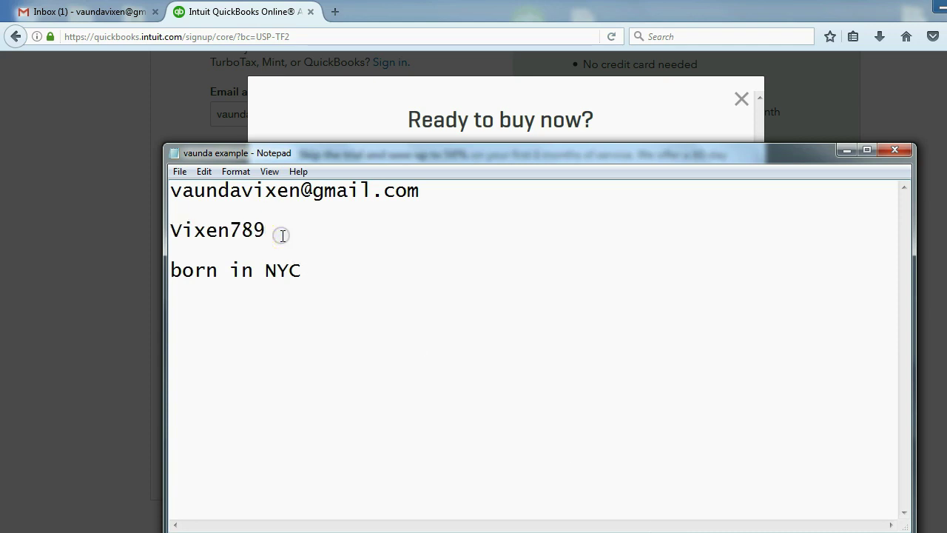
type("!")
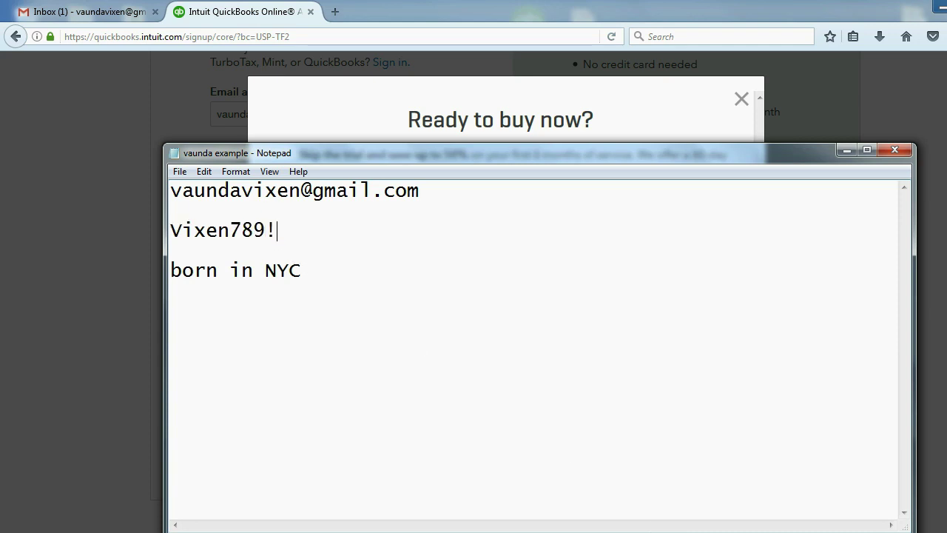
left_click(179, 171)
left_click(206, 222)
left_click(255, 115)
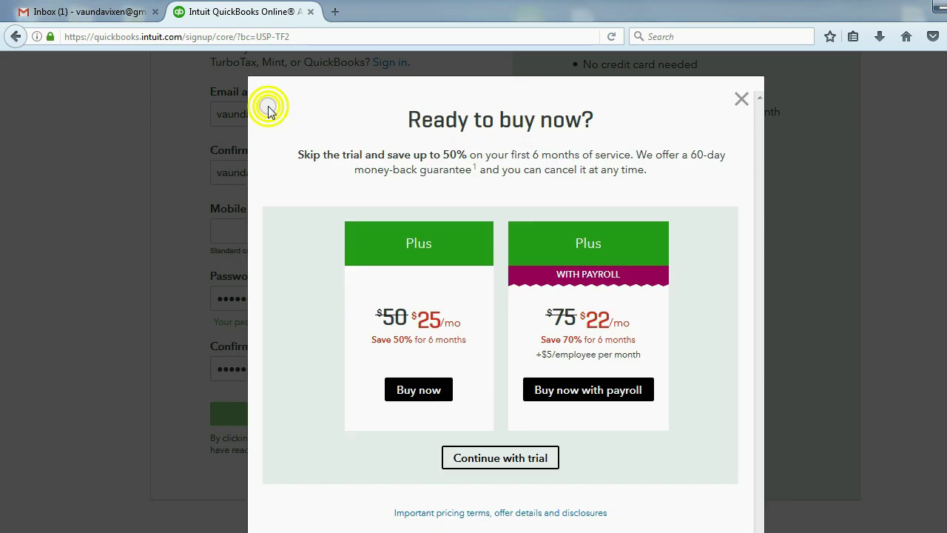
left_click(500, 459)
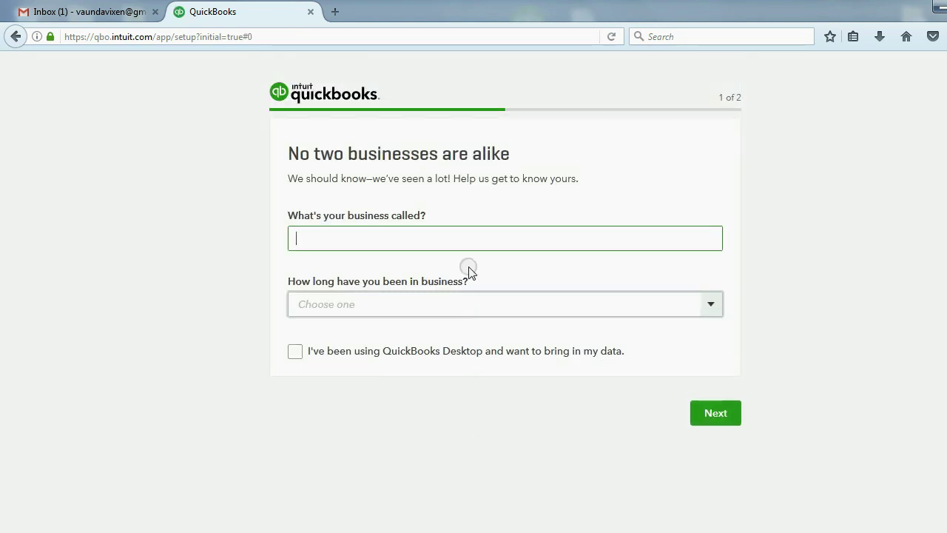
Enter the business name, pick Less than 1 year in business, and go to step 2
left_click(472, 243)
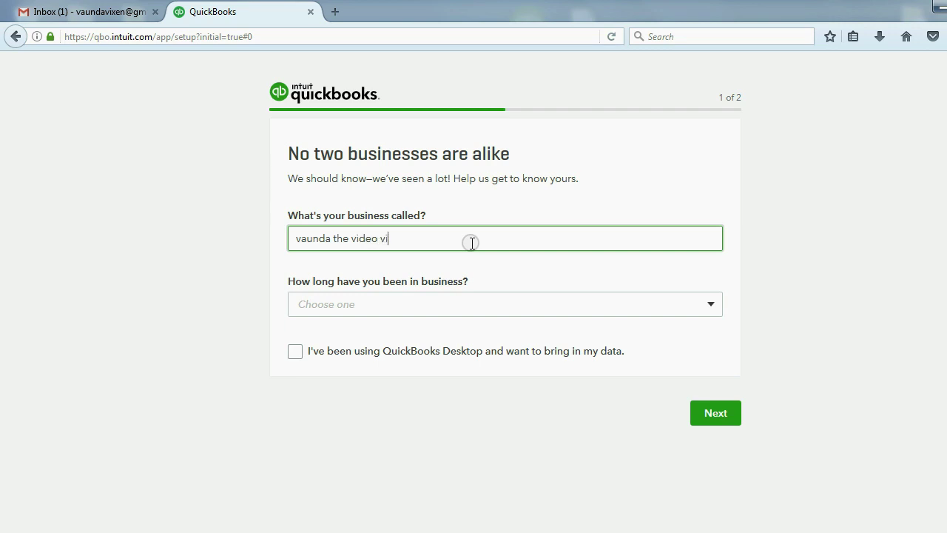
left_click(486, 304)
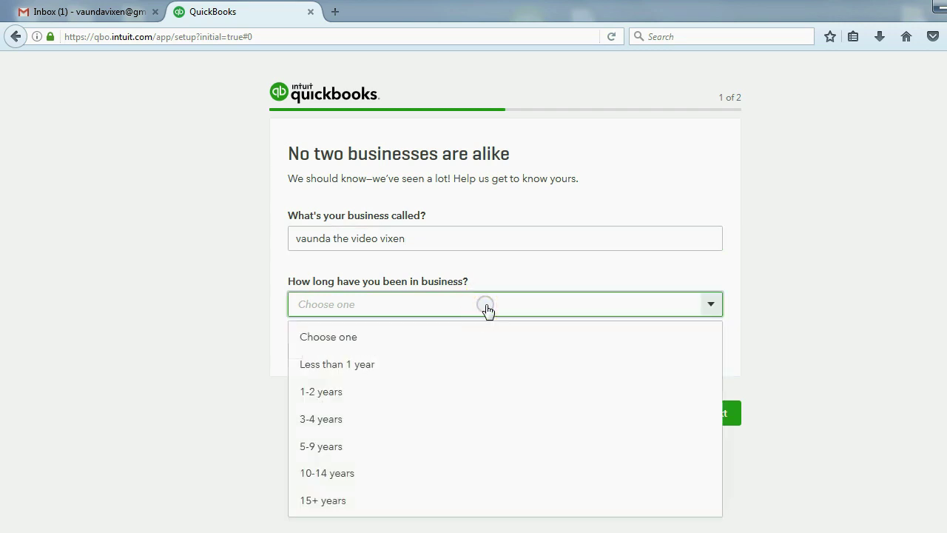
left_click(417, 362)
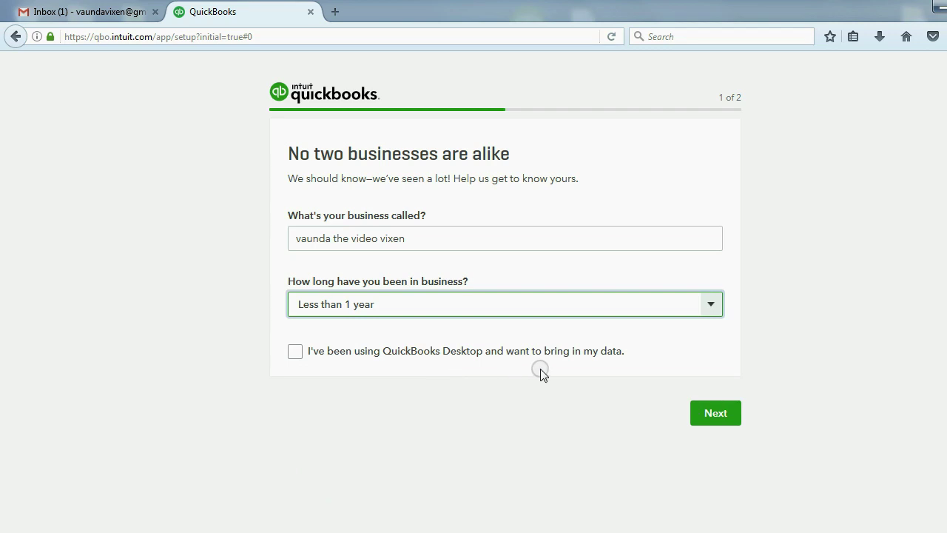
left_click(714, 415)
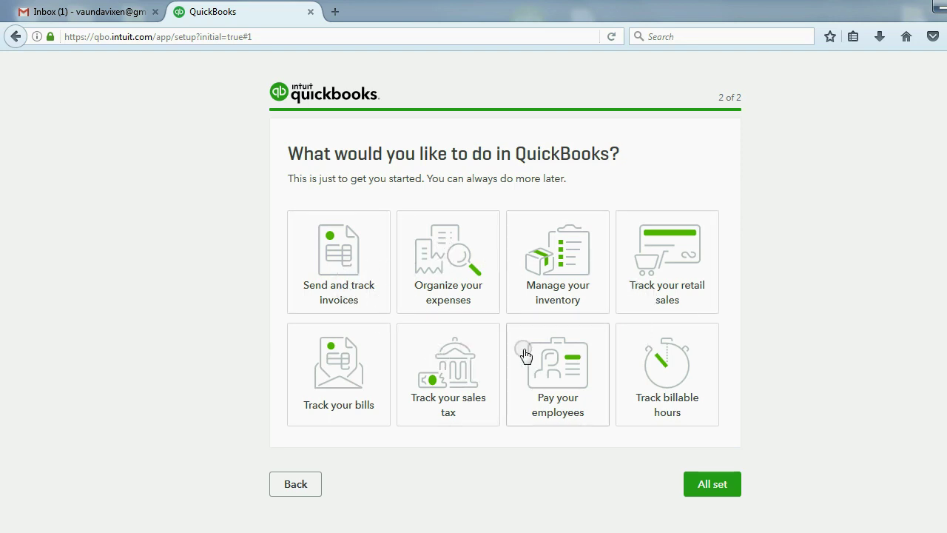
Click All set to load the company Dashboard
left_click(714, 485)
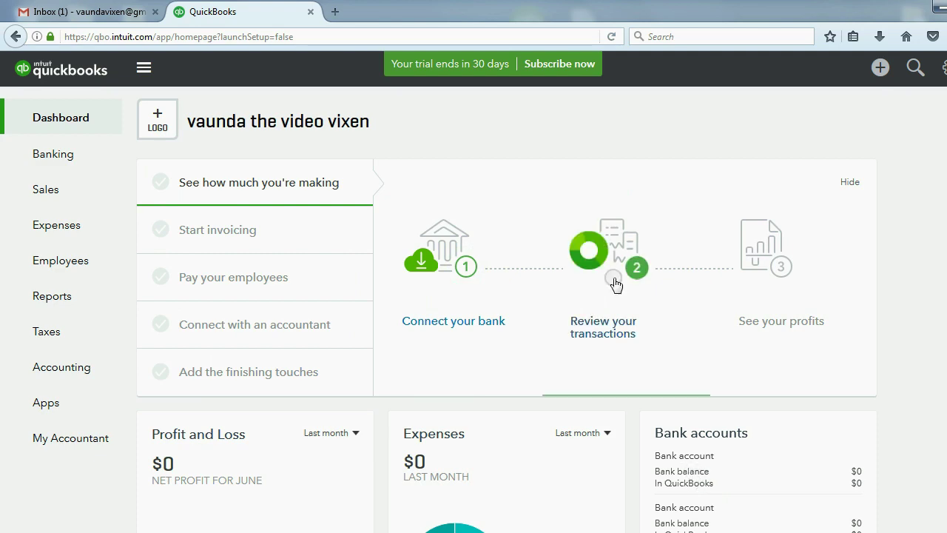
scroll(507, 305, "down", 8)
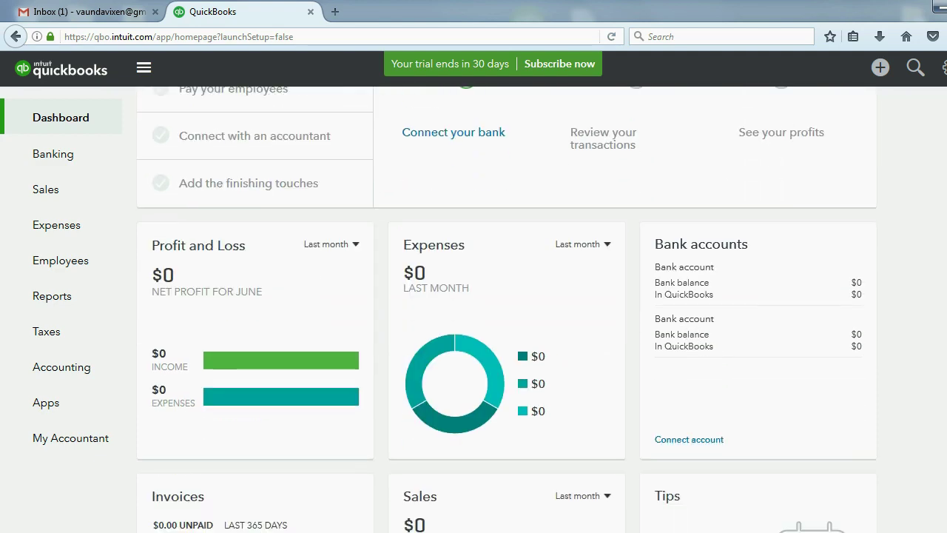
scroll(507, 305, "up", 8)
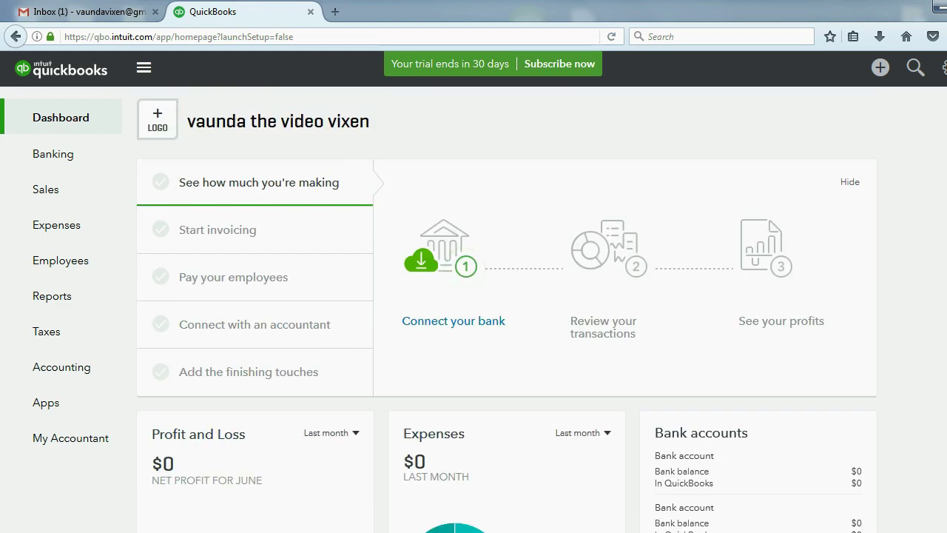
scroll(507, 305, "down", 8)
scroll(507, 306, "up", 8)
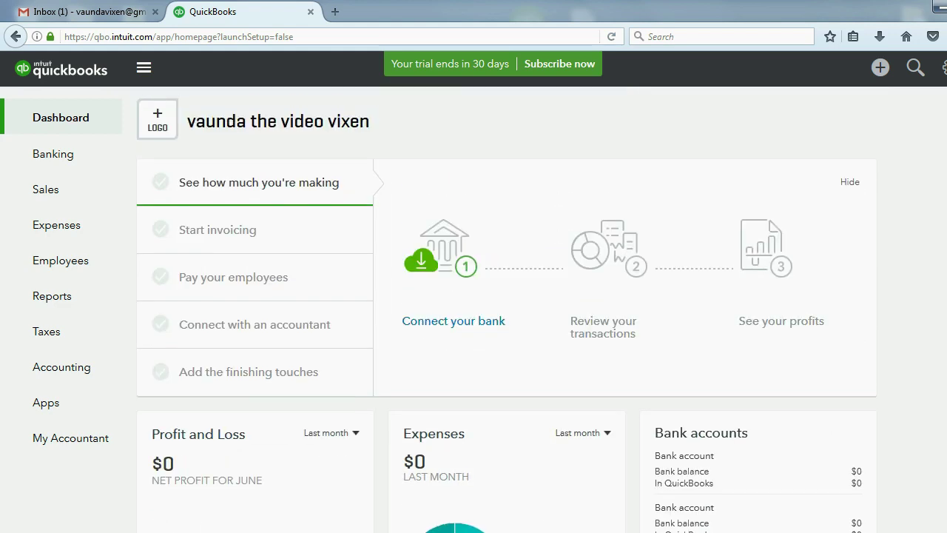